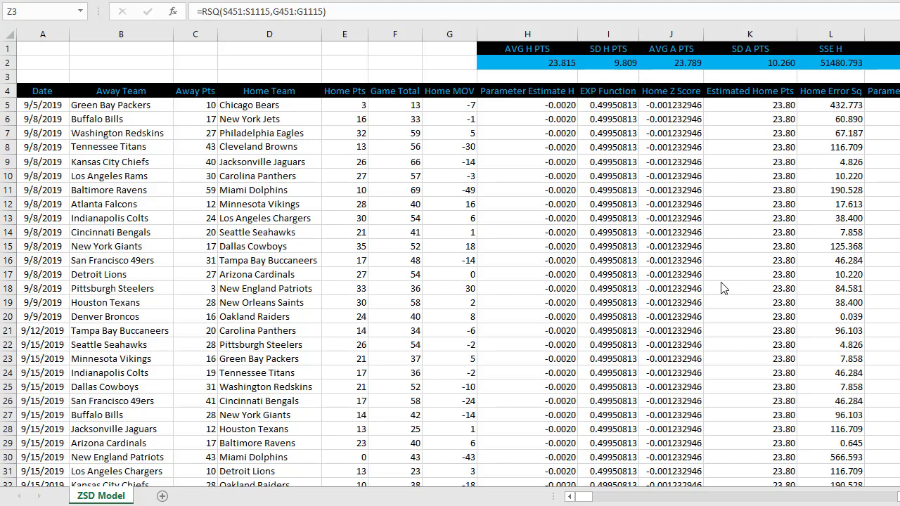
Review the home-side formulas in H5 through L5 and the SSE H total in L2
click(552, 106)
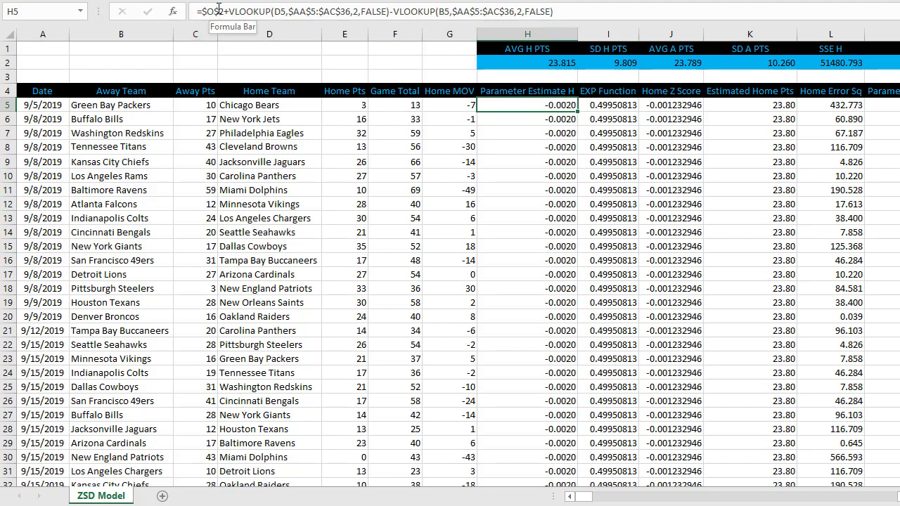
scroll(612, 120, right, 3)
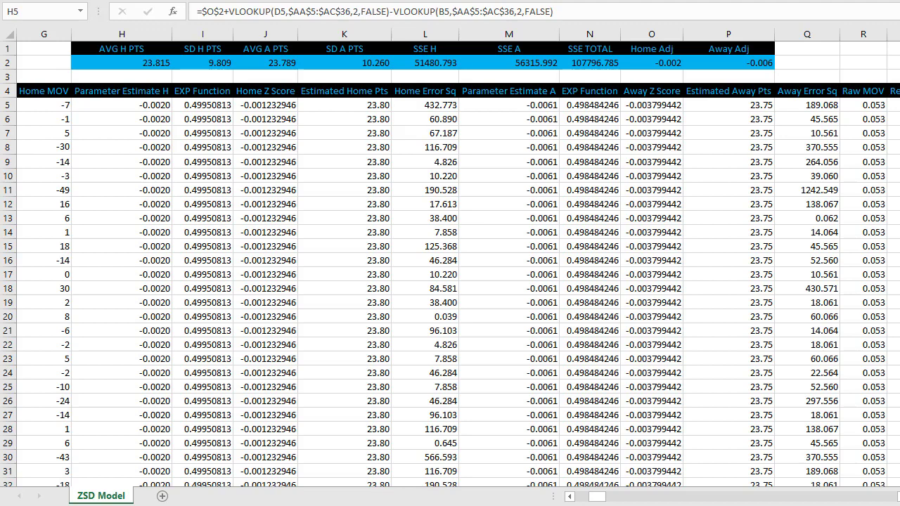
click(188, 106)
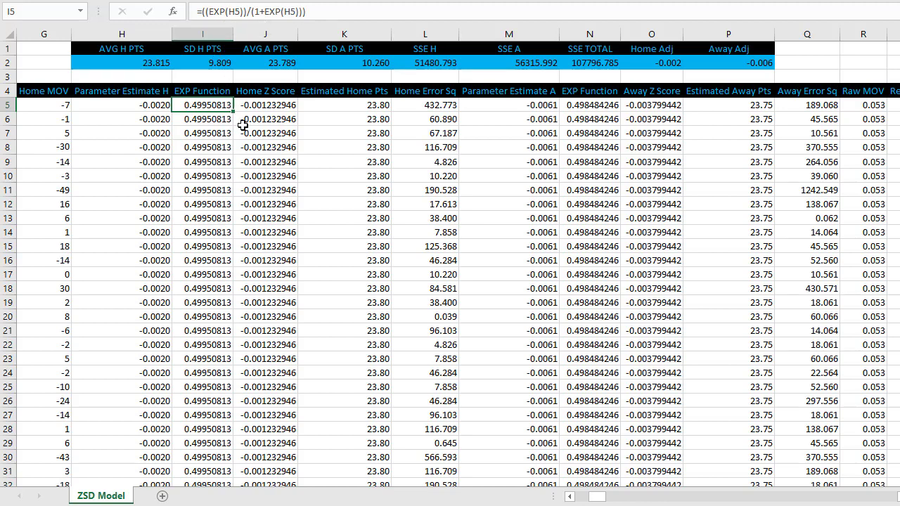
click(256, 104)
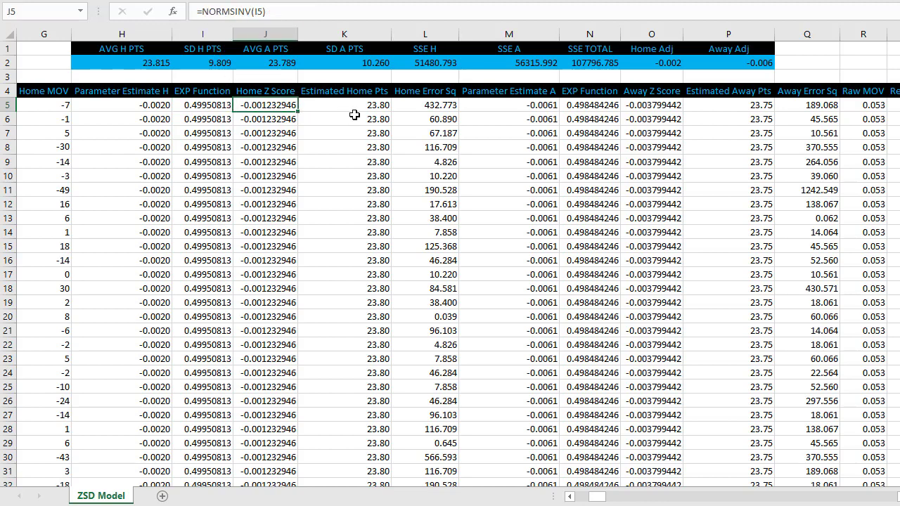
click(337, 103)
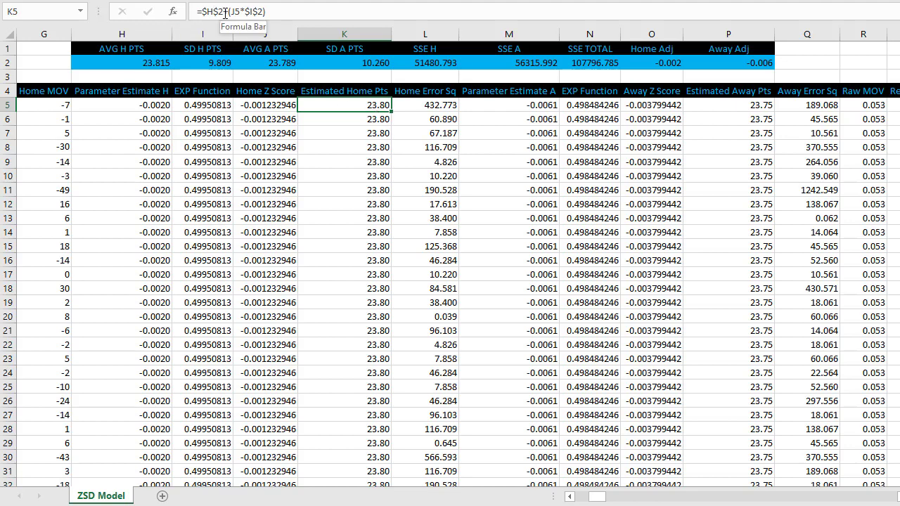
click(410, 104)
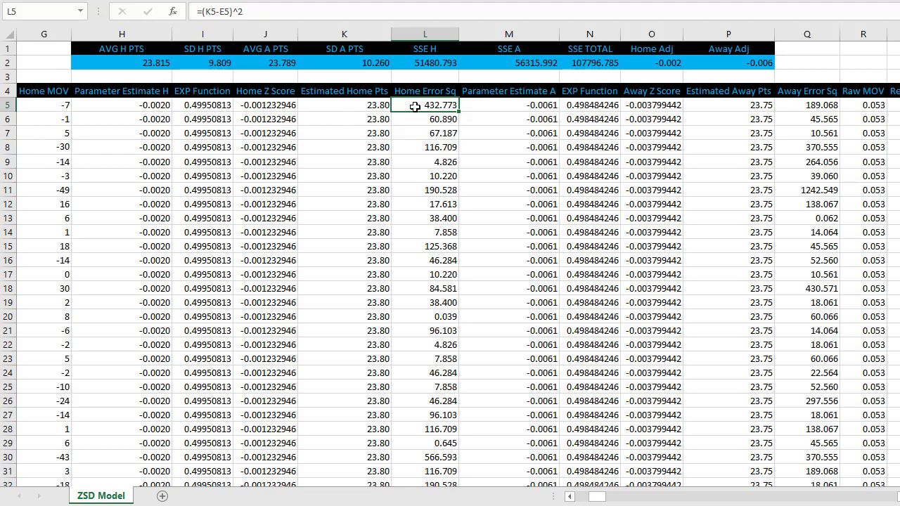
click(412, 63)
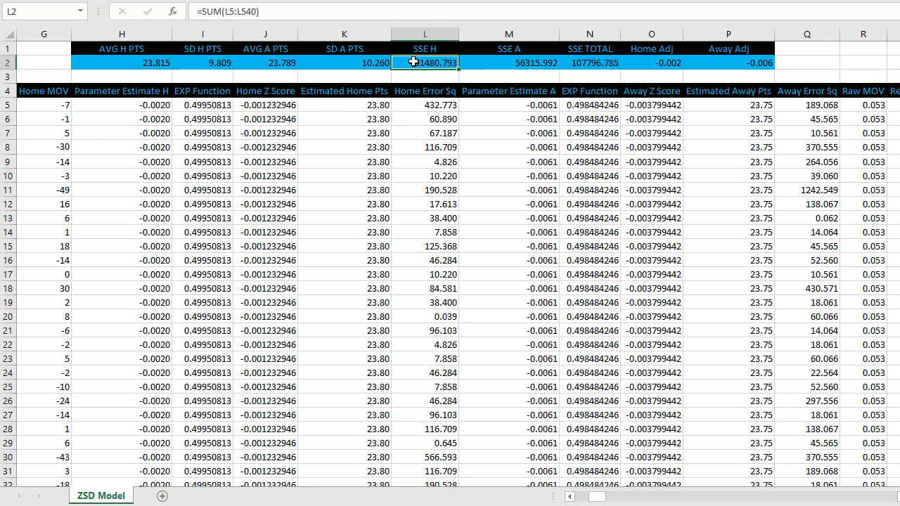
double_click(411, 63)
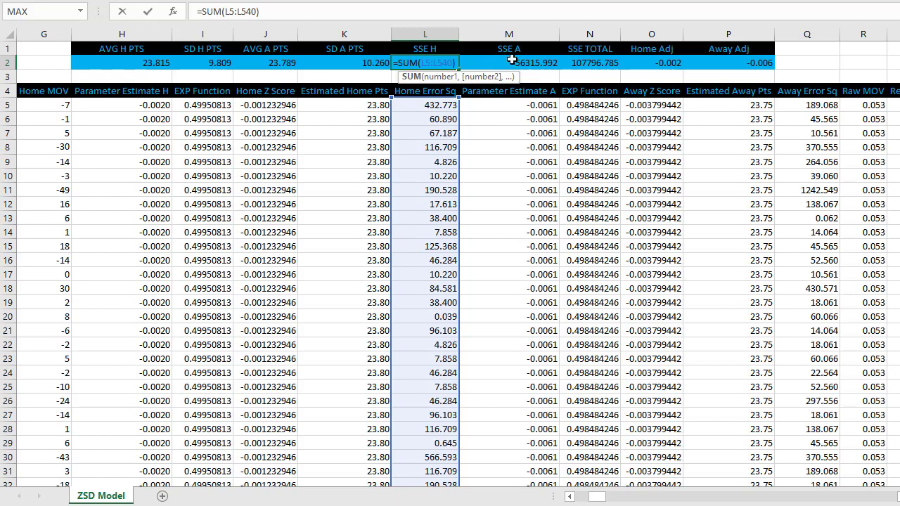
click(597, 76)
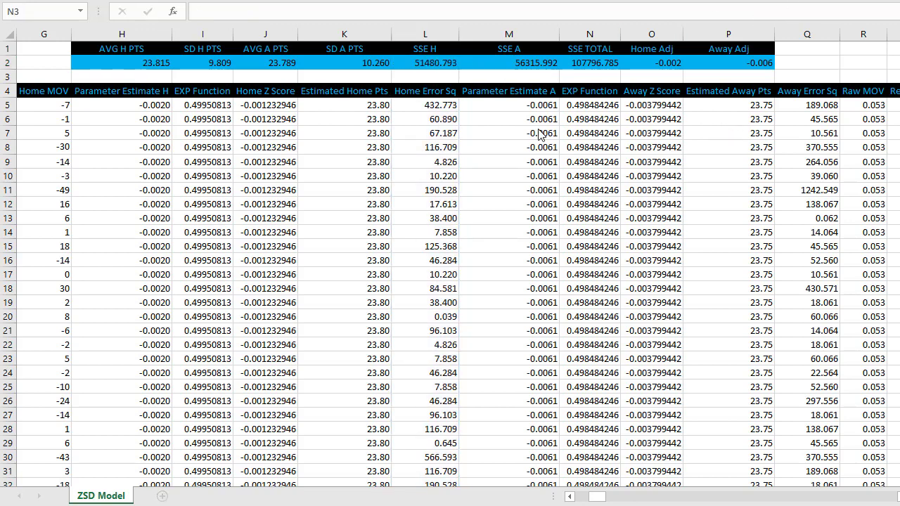
Review the away-side formulas in M5 through P5, SSE A in M2 and SSE TOTAL in N2
click(507, 105)
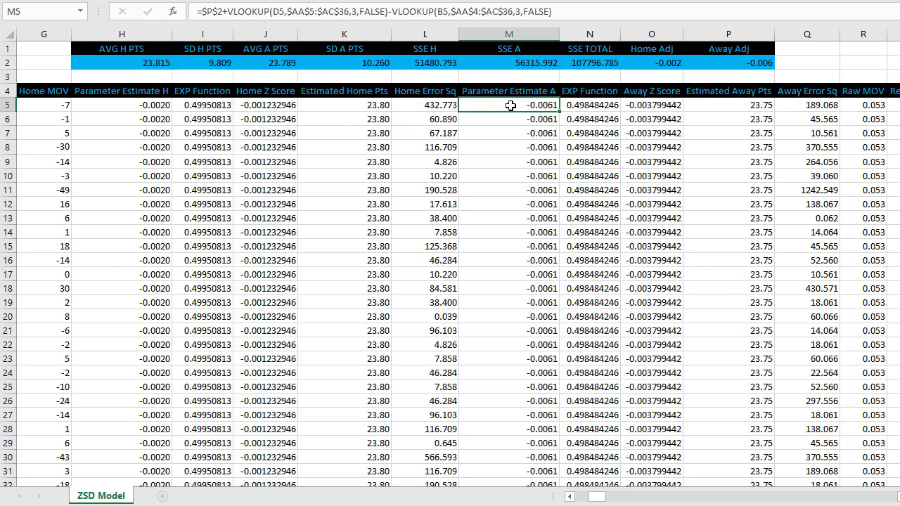
click(584, 105)
click(648, 107)
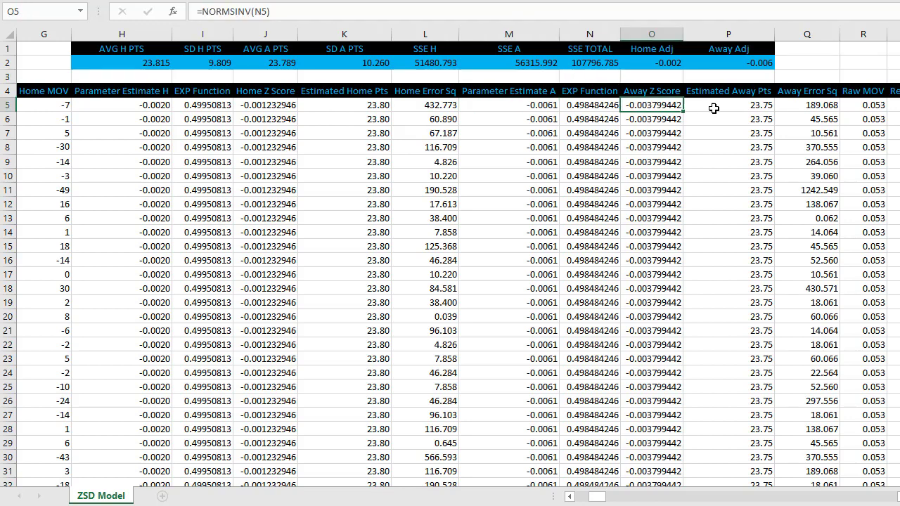
click(740, 109)
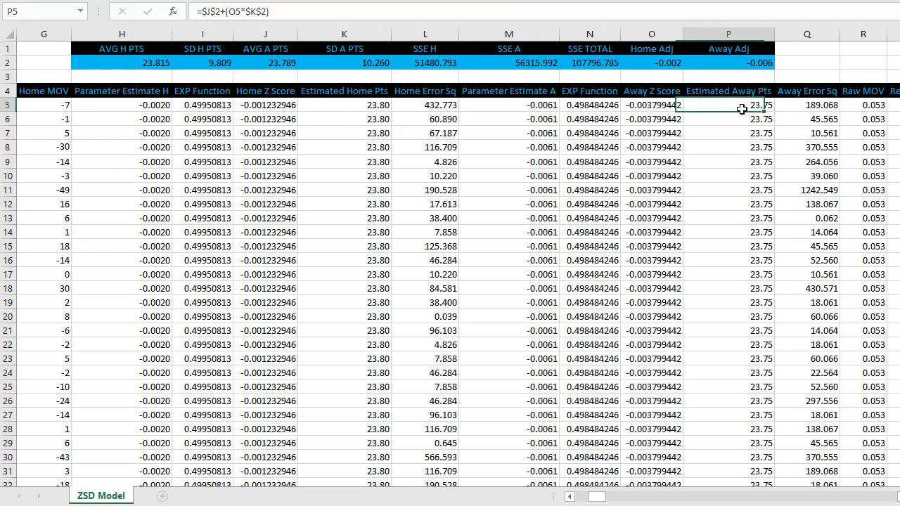
click(499, 60)
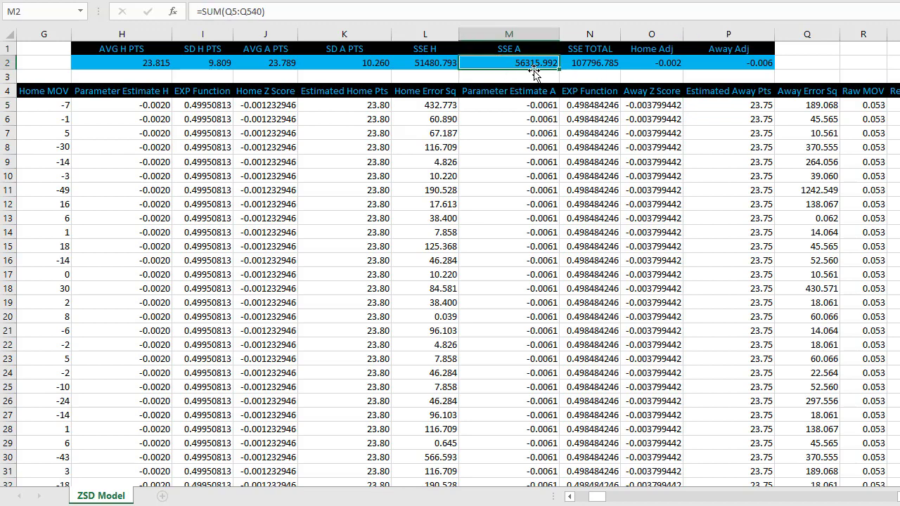
click(589, 62)
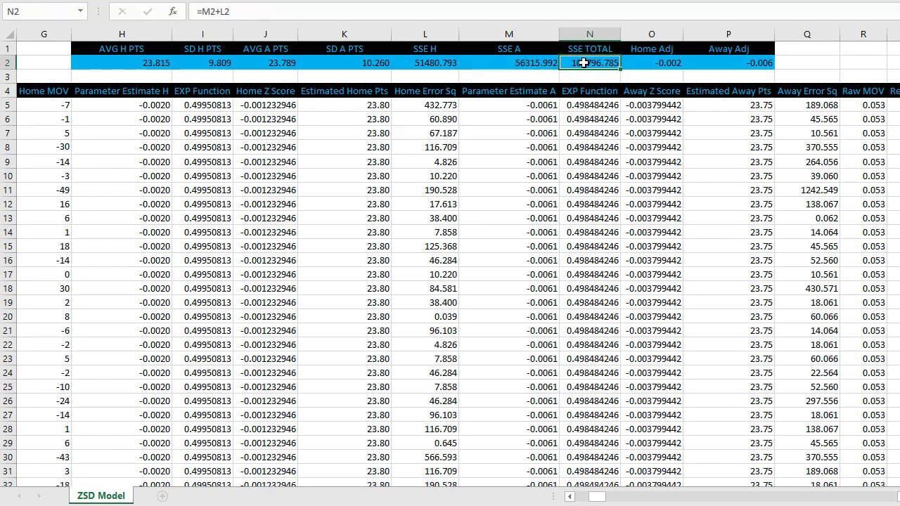
double_click(583, 62)
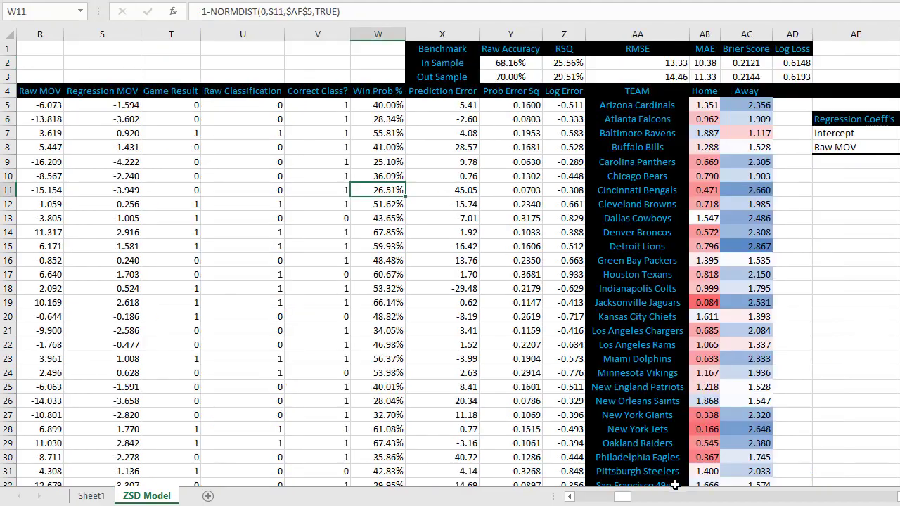
Set Solver to minimise $N$2 by changing $AB$5:$AC$36,$O$2:$P$2 with GRG Nonlinear
drag(625, 496, 594, 497)
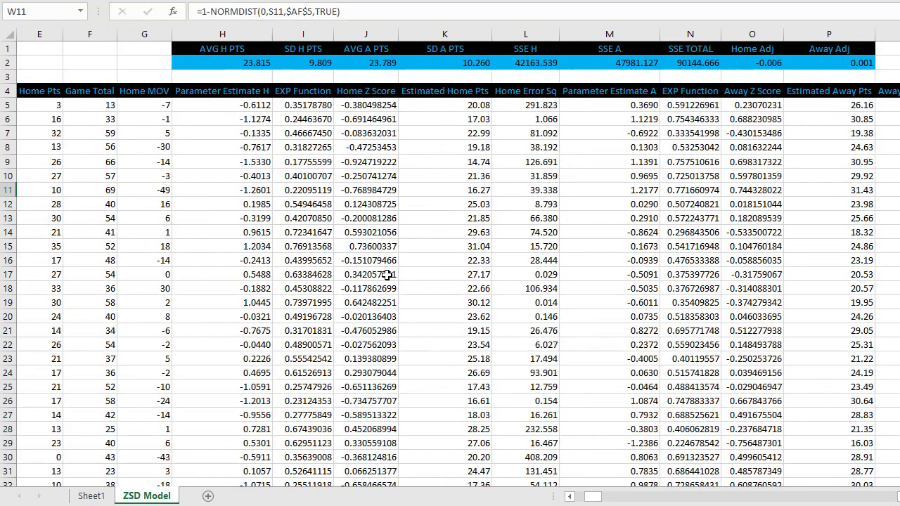
click(386, 275)
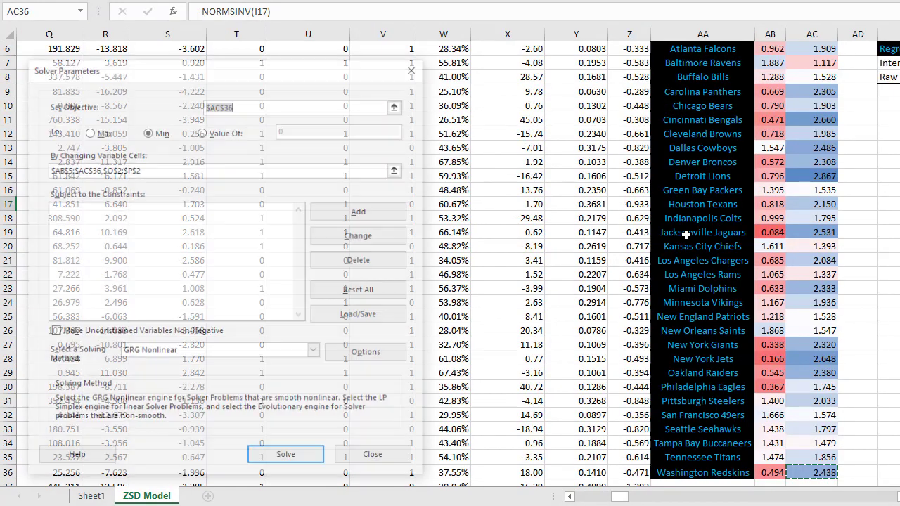
scroll(458, 185, up, 2)
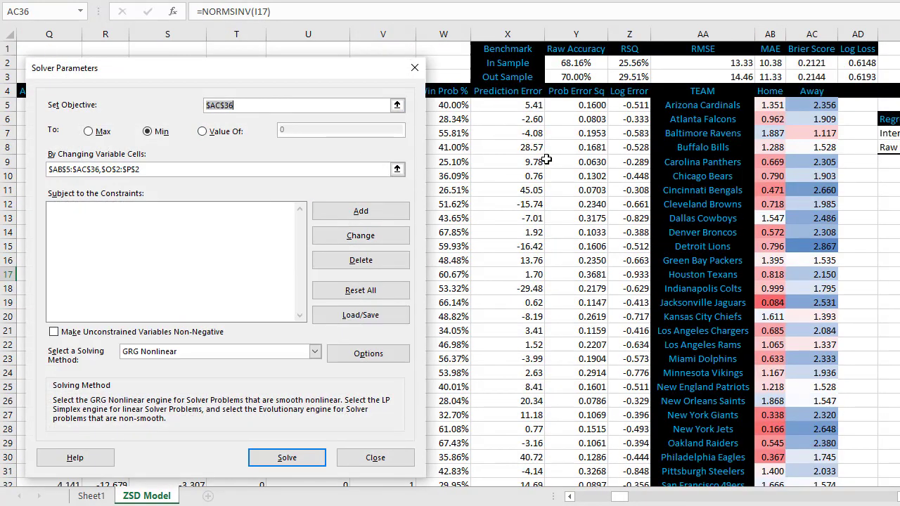
drag(620, 496, 599, 496)
click(520, 63)
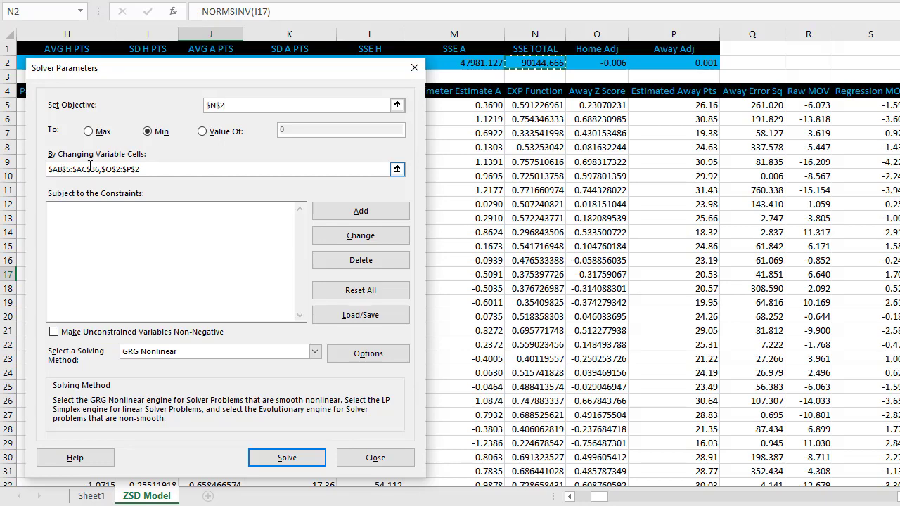
drag(592, 499, 625, 497)
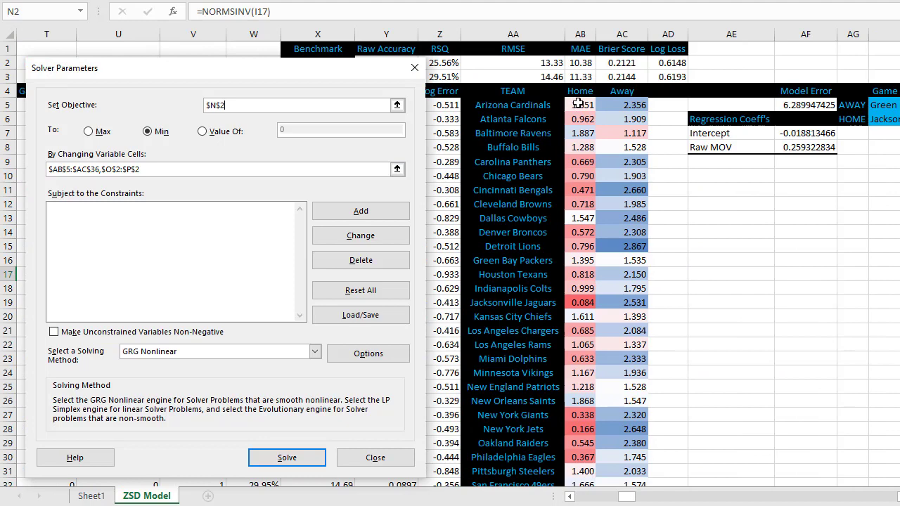
scroll(626, 282, down, 5)
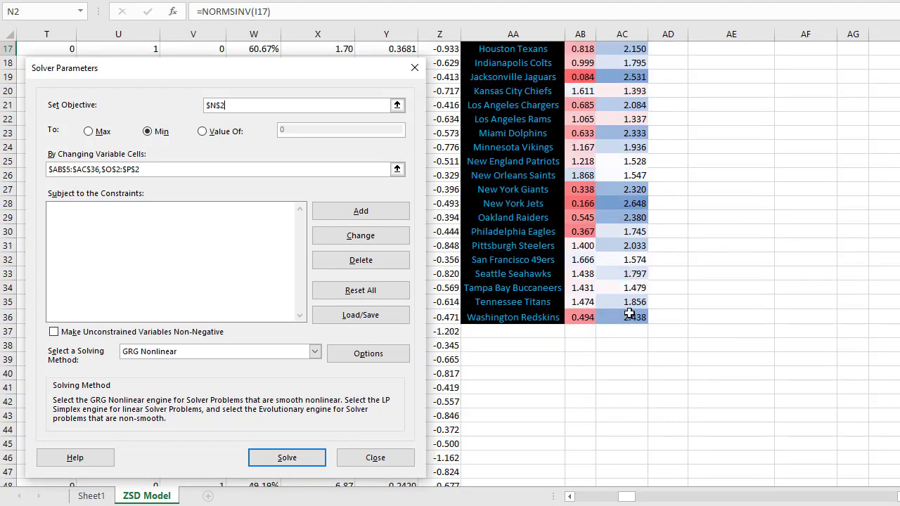
click(75, 173)
drag(625, 496, 594, 496)
scroll(594, 485, up, 5)
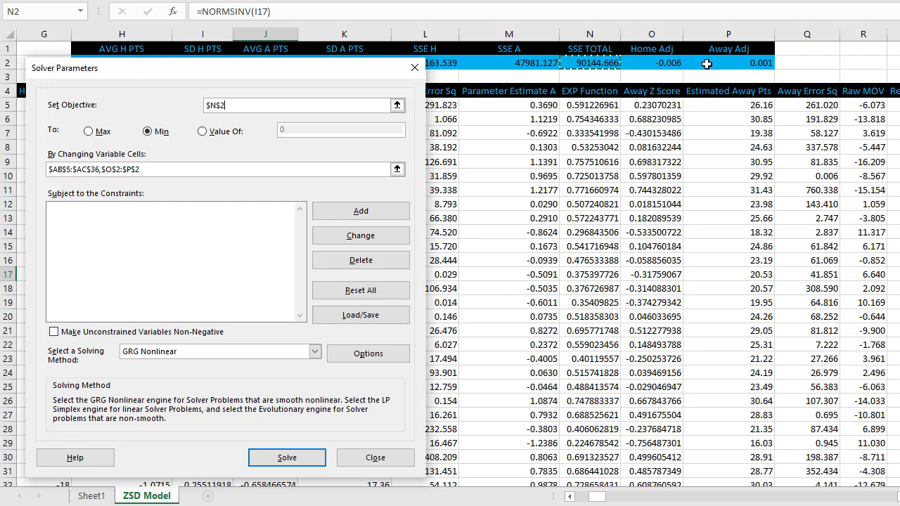
Run Solver and keep its fitted solution, leaving SSE TOTAL at 90144.665
click(287, 458)
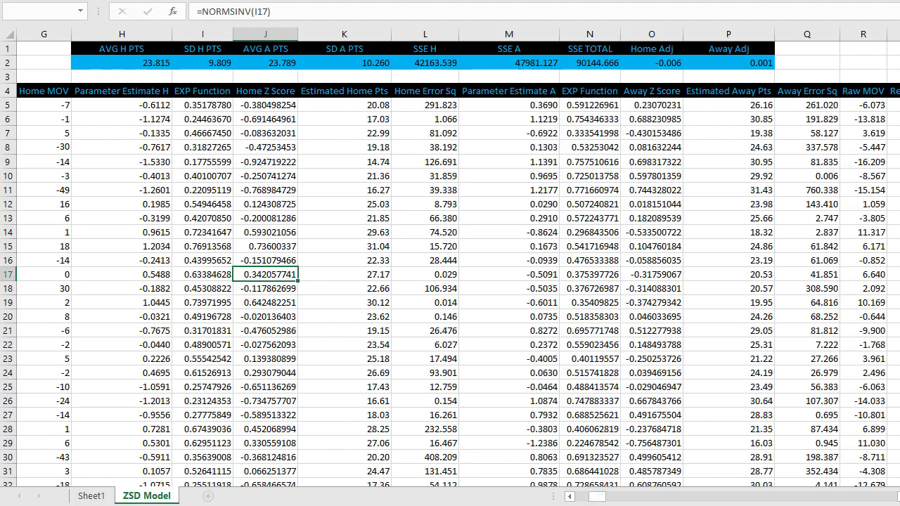
click(62, 240)
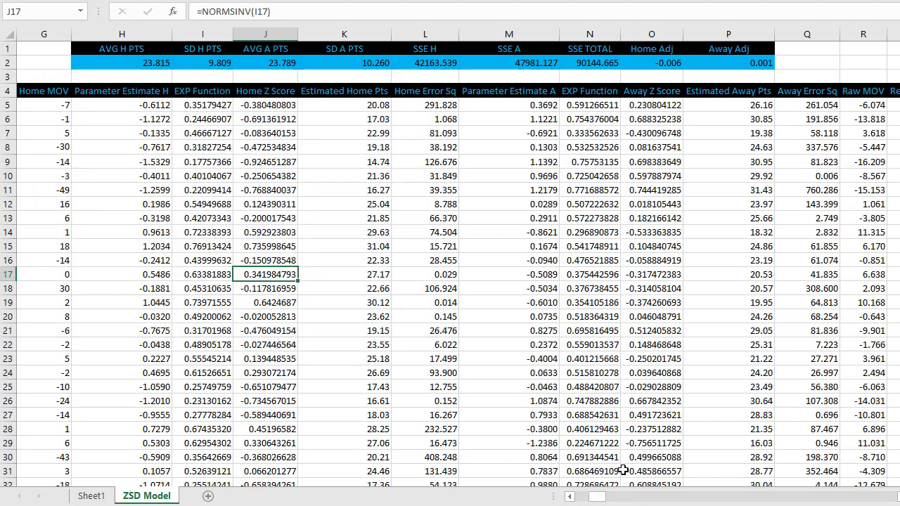
drag(604, 499, 794, 496)
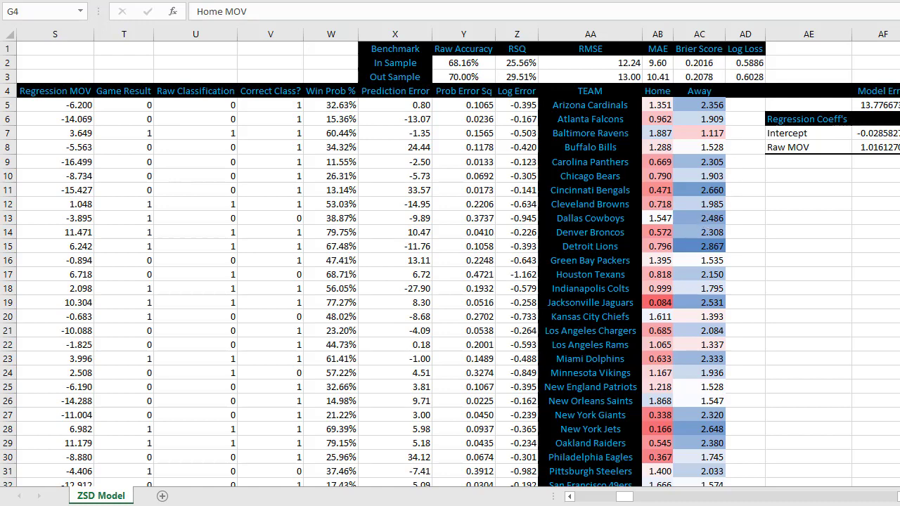
drag(572, 496, 574, 497)
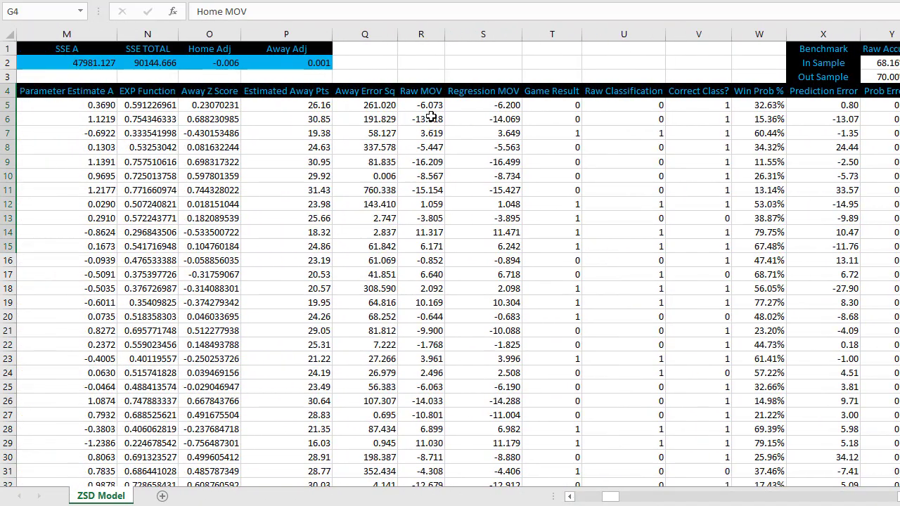
drag(426, 95, 426, 290)
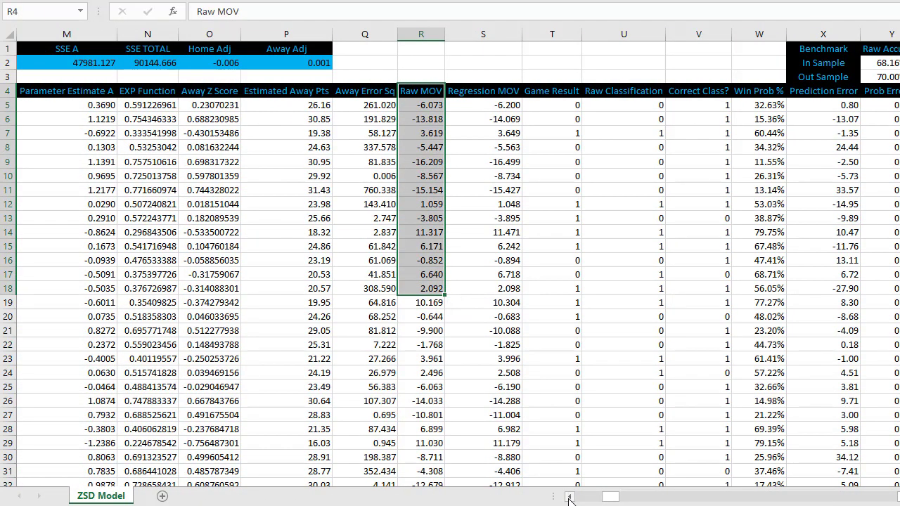
drag(570, 498, 569, 499)
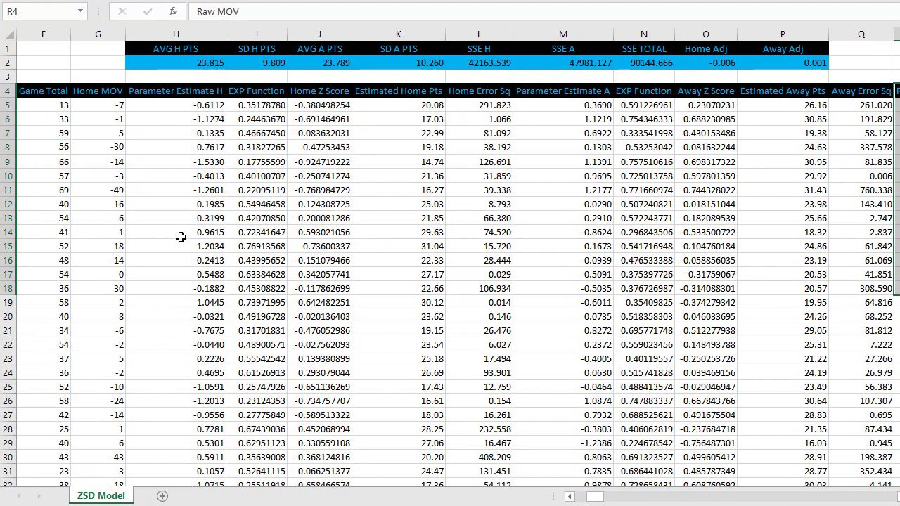
drag(76, 95, 70, 282)
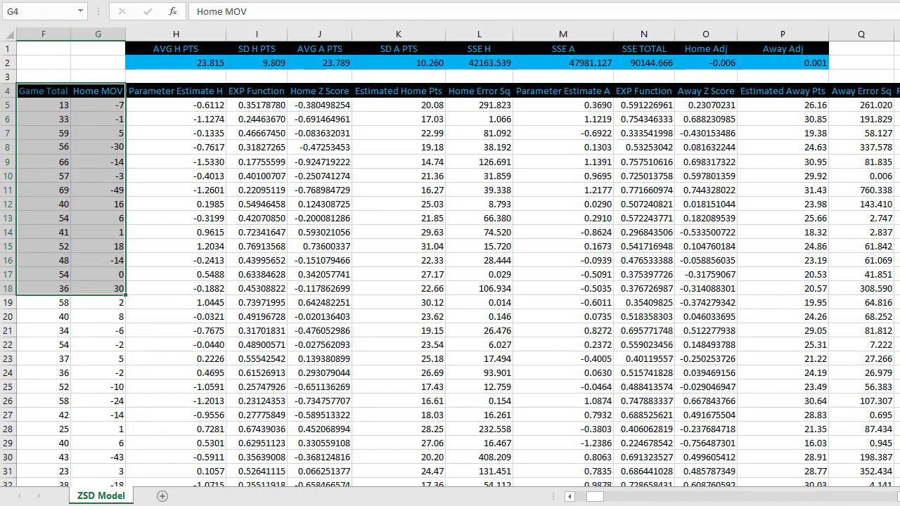
scroll(458, 257, right, 2)
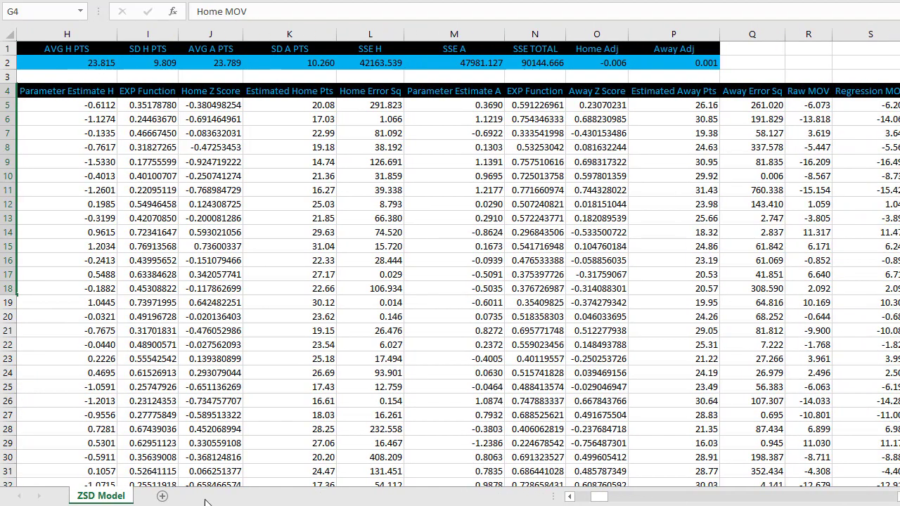
Start a Regression analysis and change the Input Y Range to $R$4:$R$450
click(570, 496)
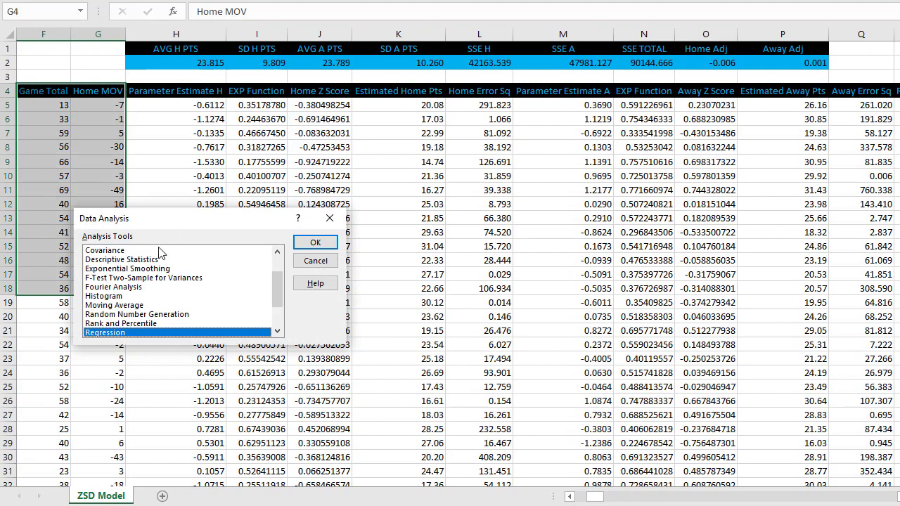
click(168, 334)
click(315, 244)
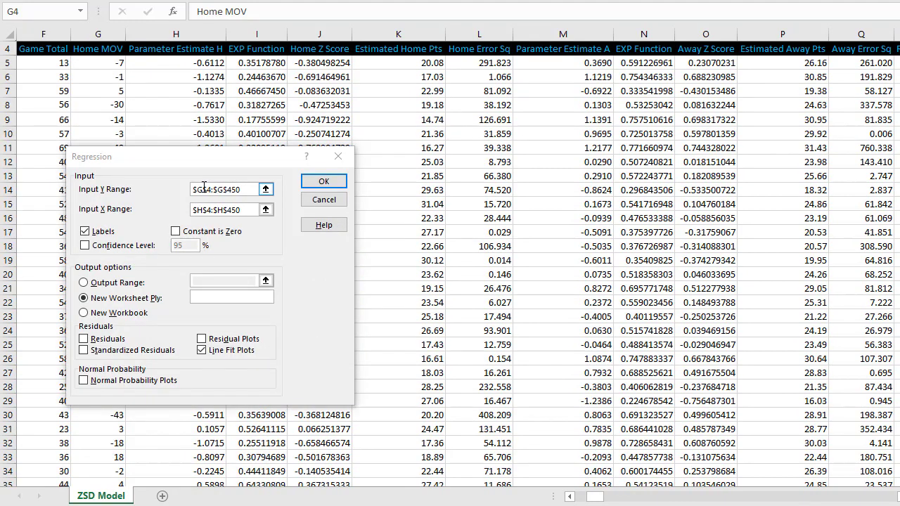
key(Delete)
text(R)
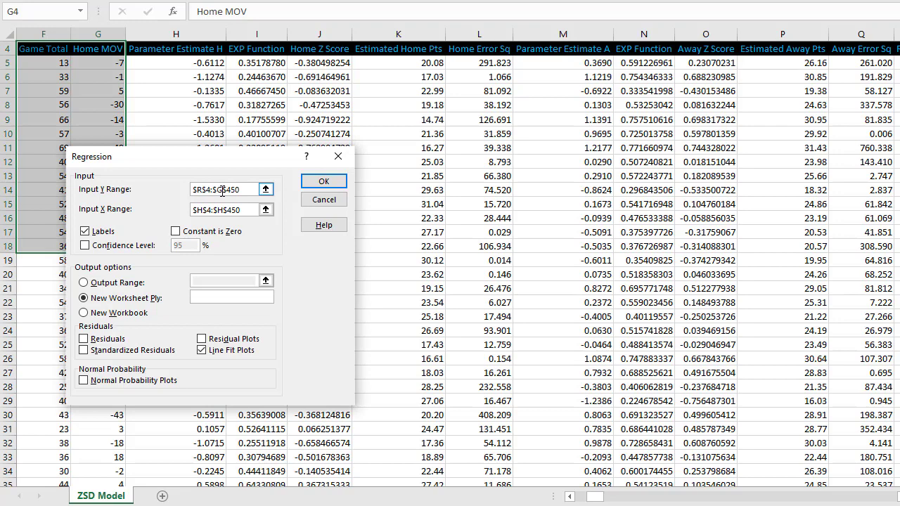
click(221, 190)
key(Delete)
text(R)
Change the Input X Range to $G$4:$G$450
click(206, 207)
key(BackSpace)
text(G)
key(BackSpace)
text(G)
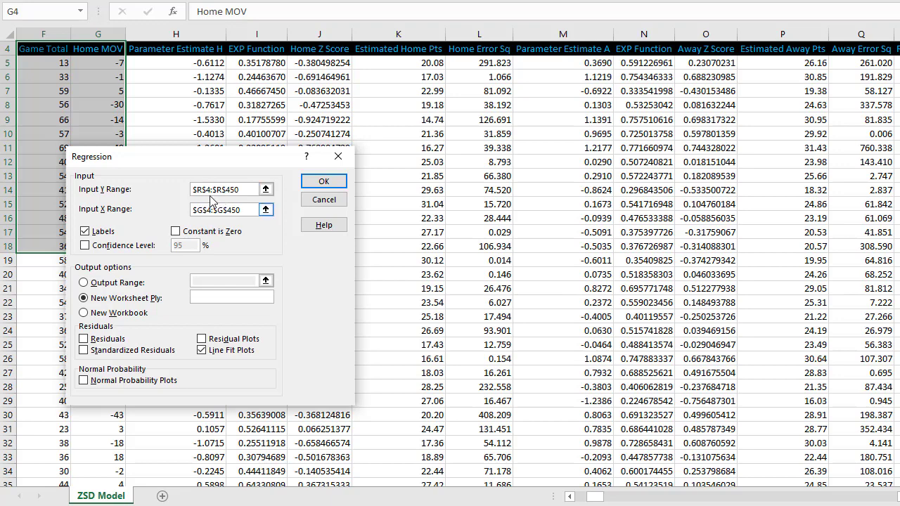
Run the regression and paste its standard error, 6.289947425, as the Model Error value
click(323, 181)
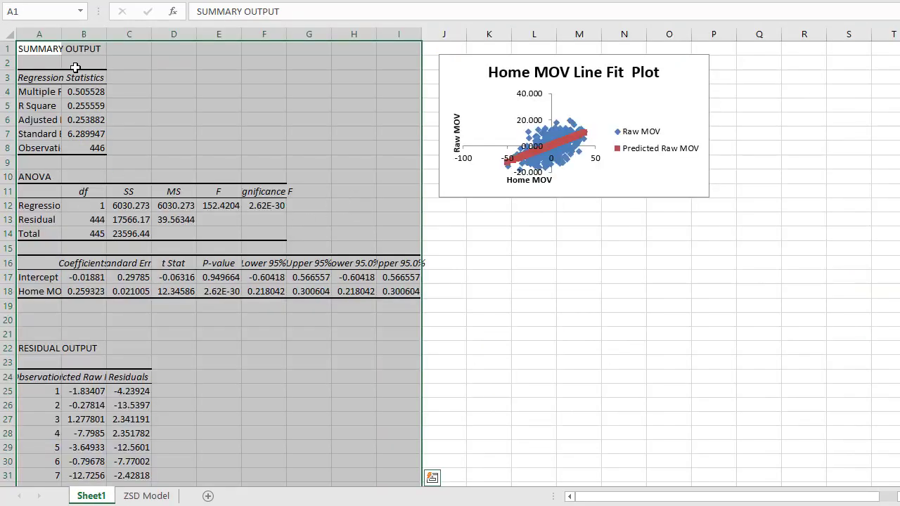
drag(62, 34, 90, 34)
click(115, 133)
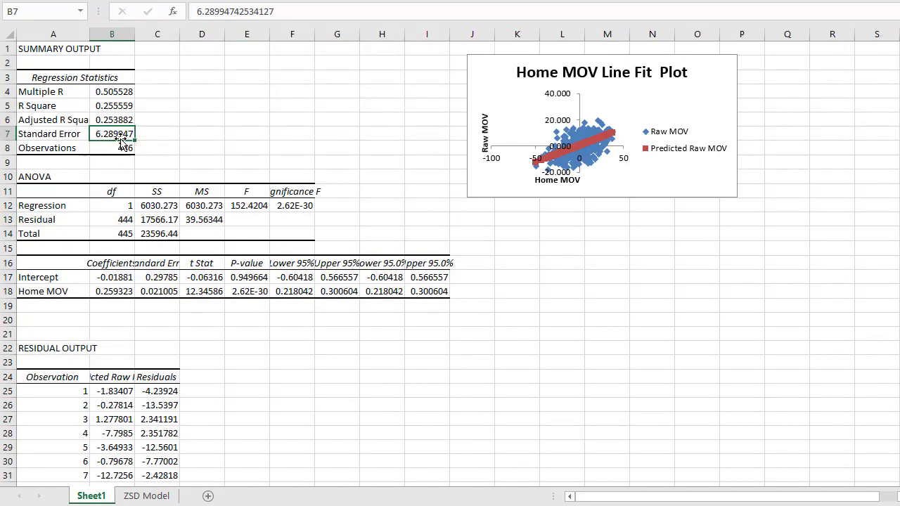
click(146, 495)
drag(594, 497, 634, 497)
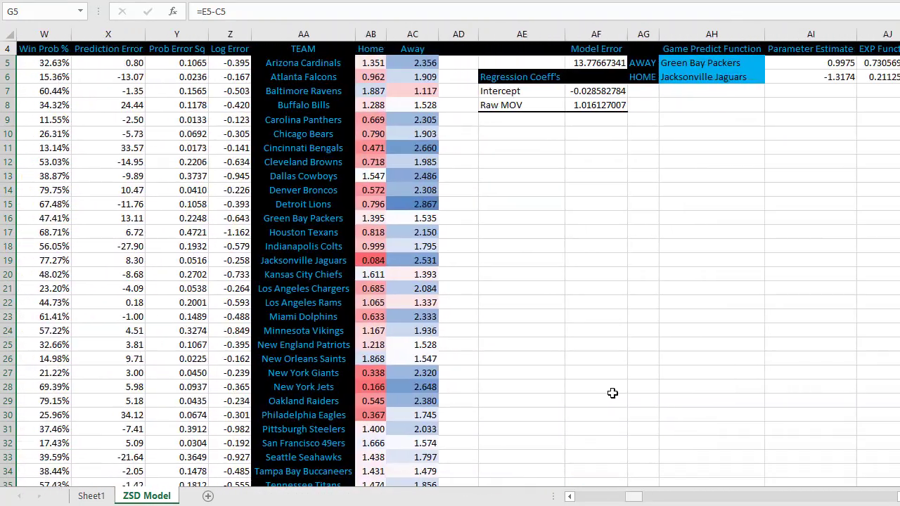
click(587, 64)
right_click(588, 64)
click(640, 133)
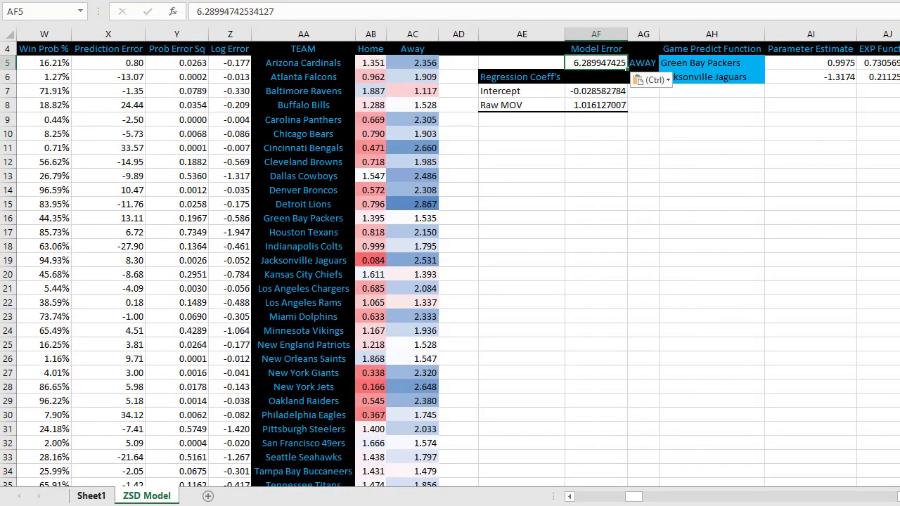
Paste the Intercept (-0.018813466) and slope (0.259322834) coefficients as values into AF7:AF8
click(92, 495)
drag(100, 279, 111, 291)
key(ctrl+c)
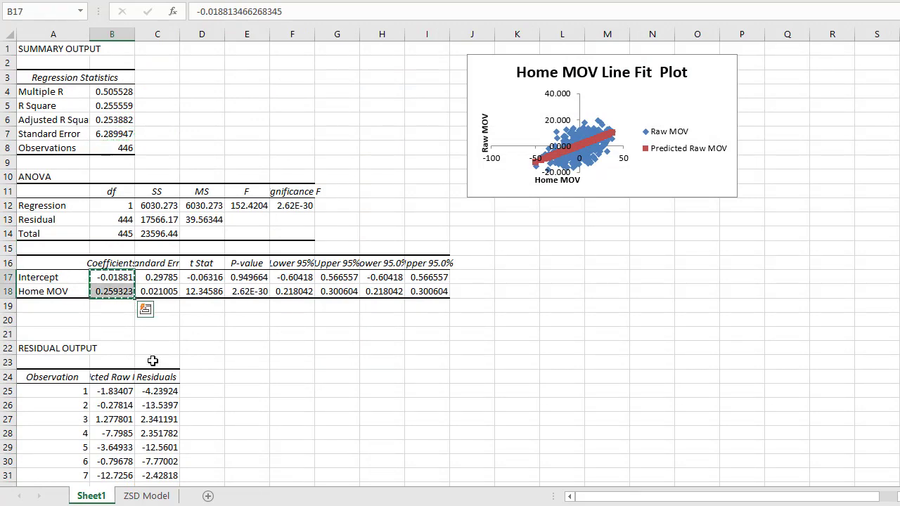
click(146, 495)
click(583, 91)
right_click(583, 91)
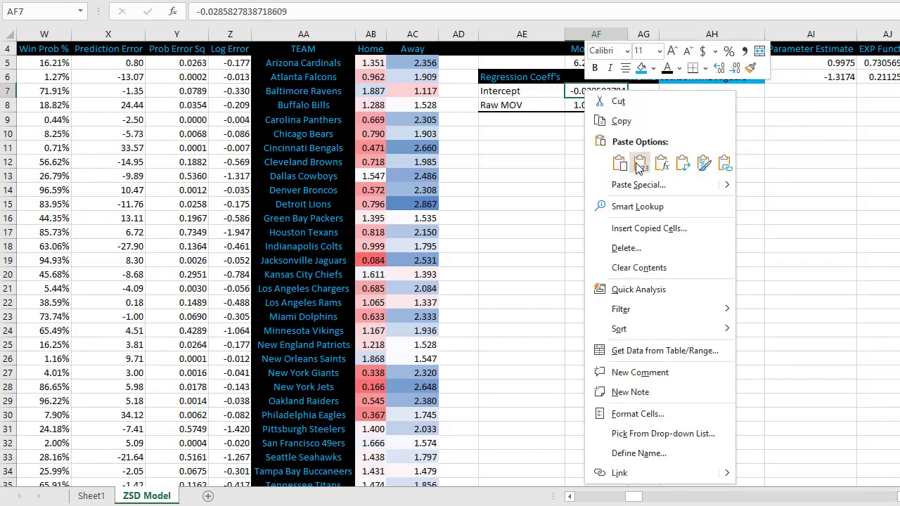
click(632, 140)
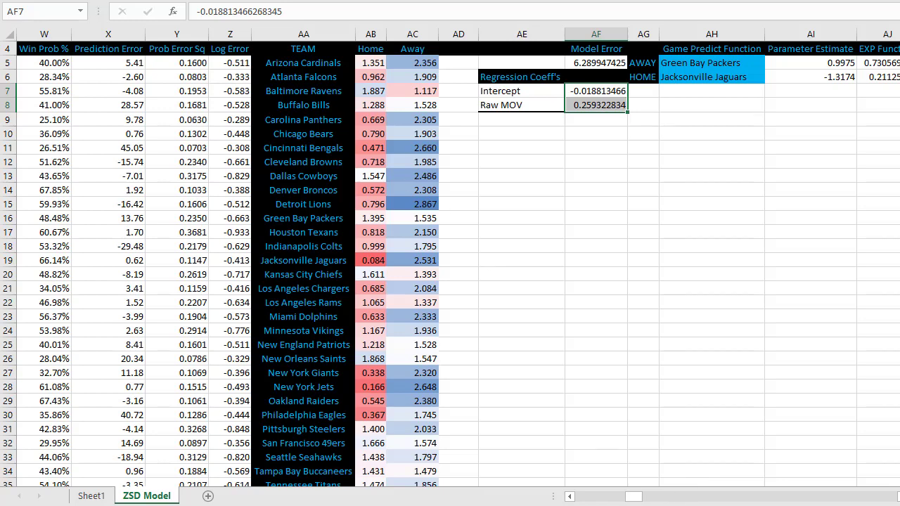
scroll(572, 455, up, 1)
scroll(573, 455, left, 1)
scroll(449, 282, right, 3)
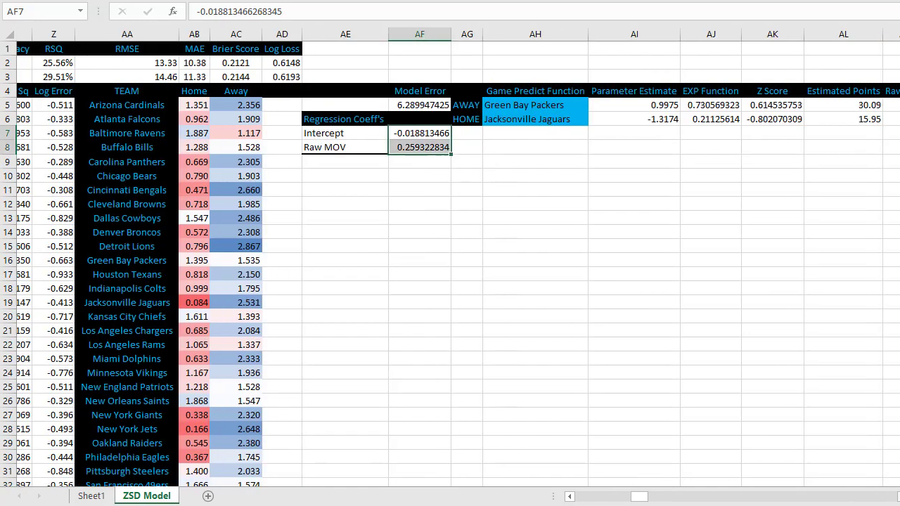
click(293, 105)
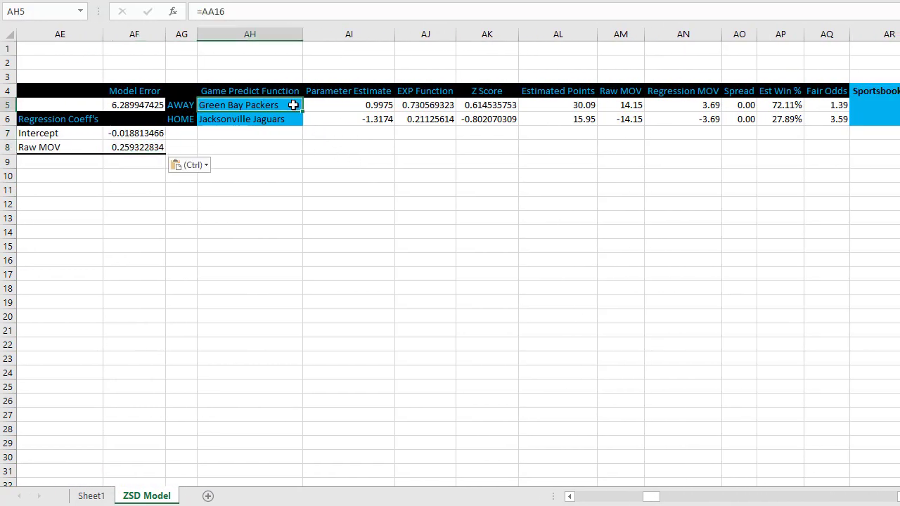
click(378, 106)
click(433, 119)
click(472, 121)
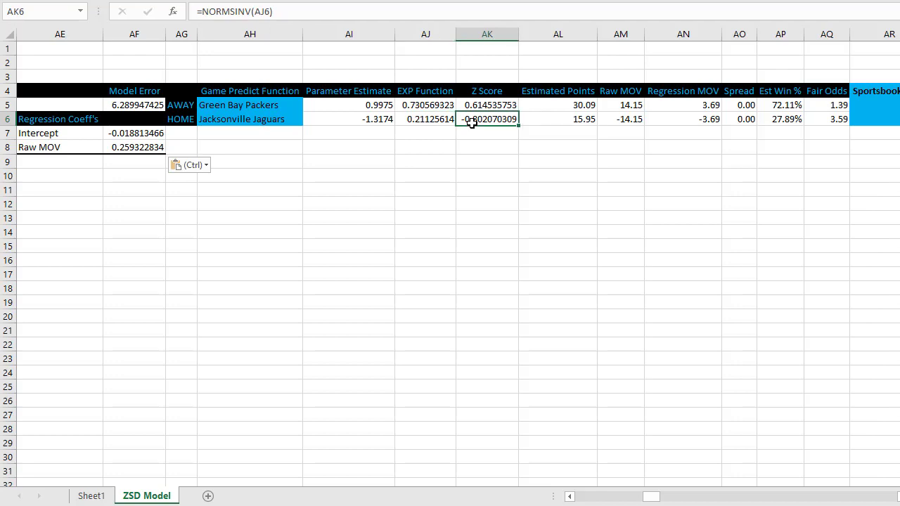
click(242, 106)
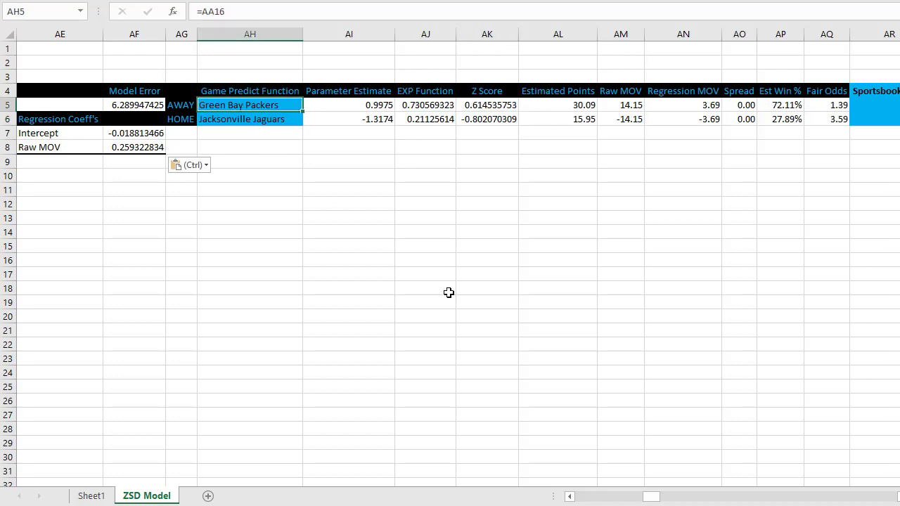
click(569, 496)
click(570, 497)
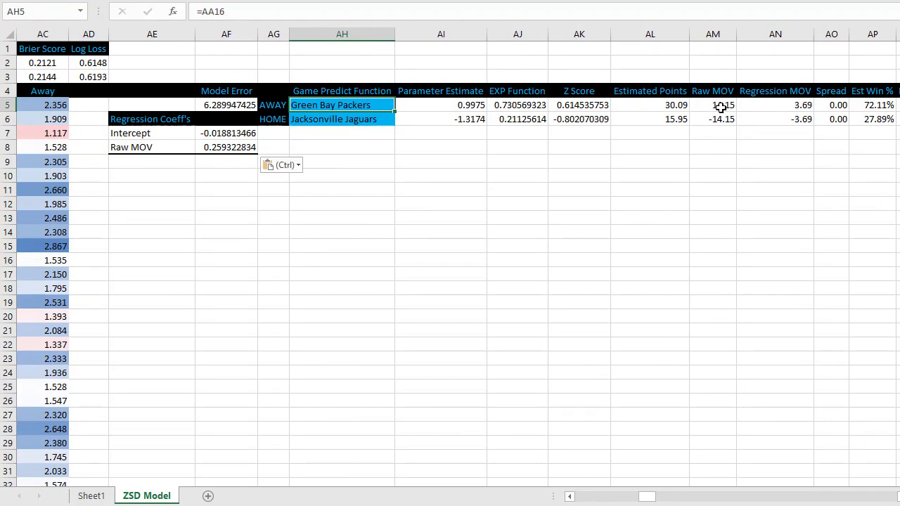
click(678, 105)
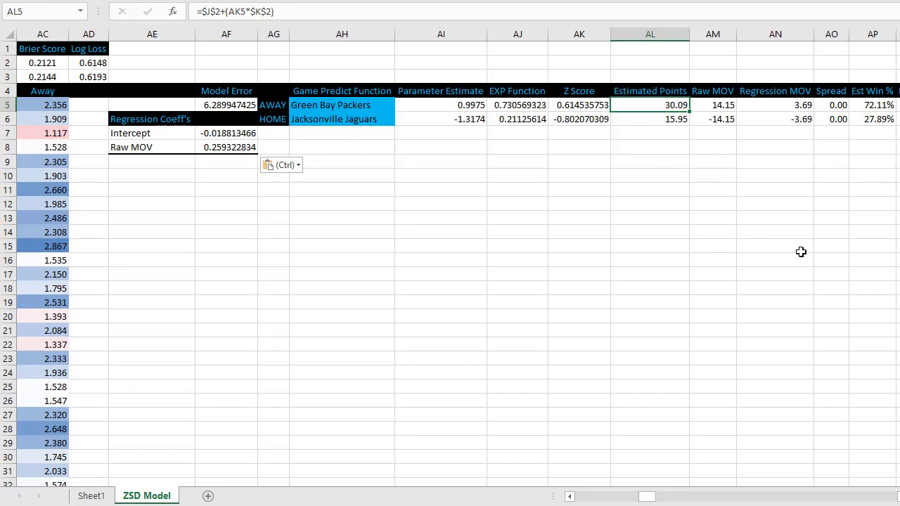
click(858, 120)
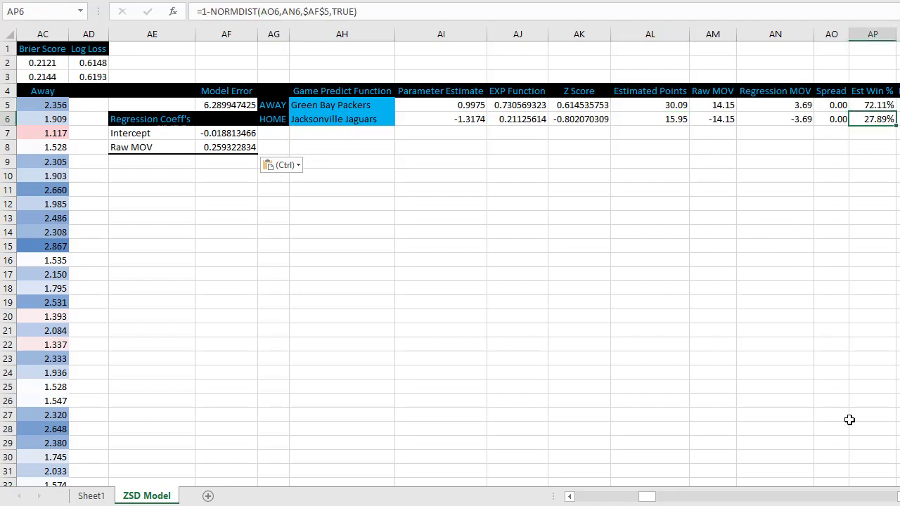
scroll(239, 232, left, 3)
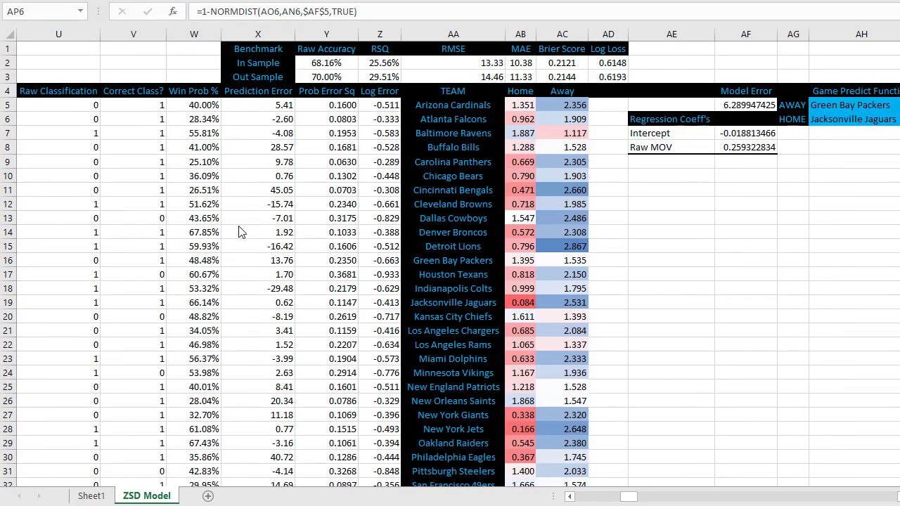